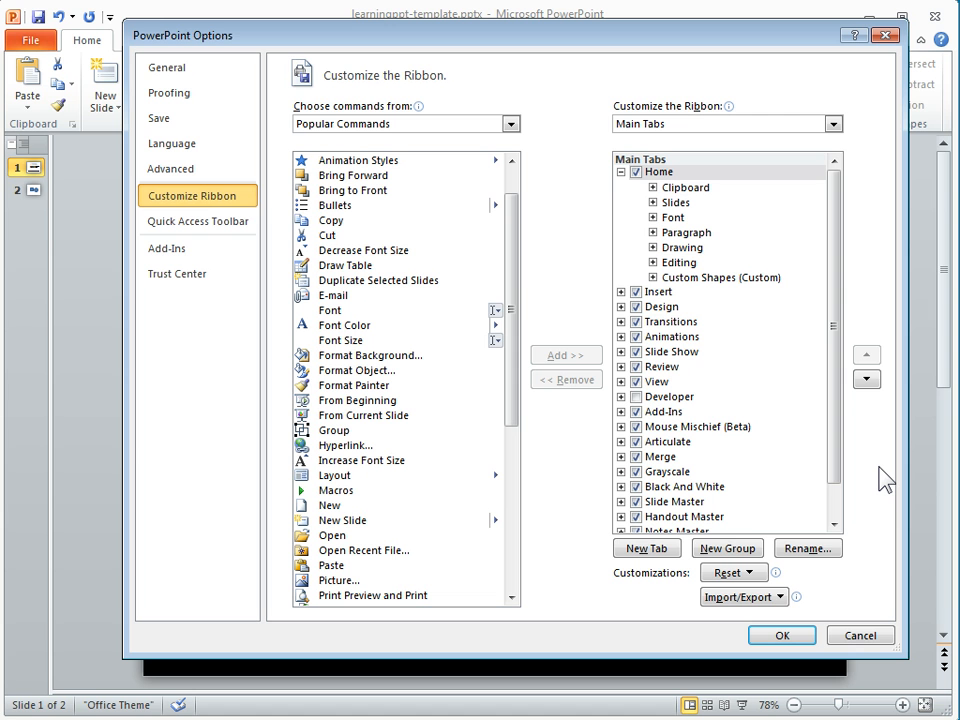
Examine the available tab sets and the groups inside the Home tab, including the commands in Custom Shapes
left_click(833, 124)
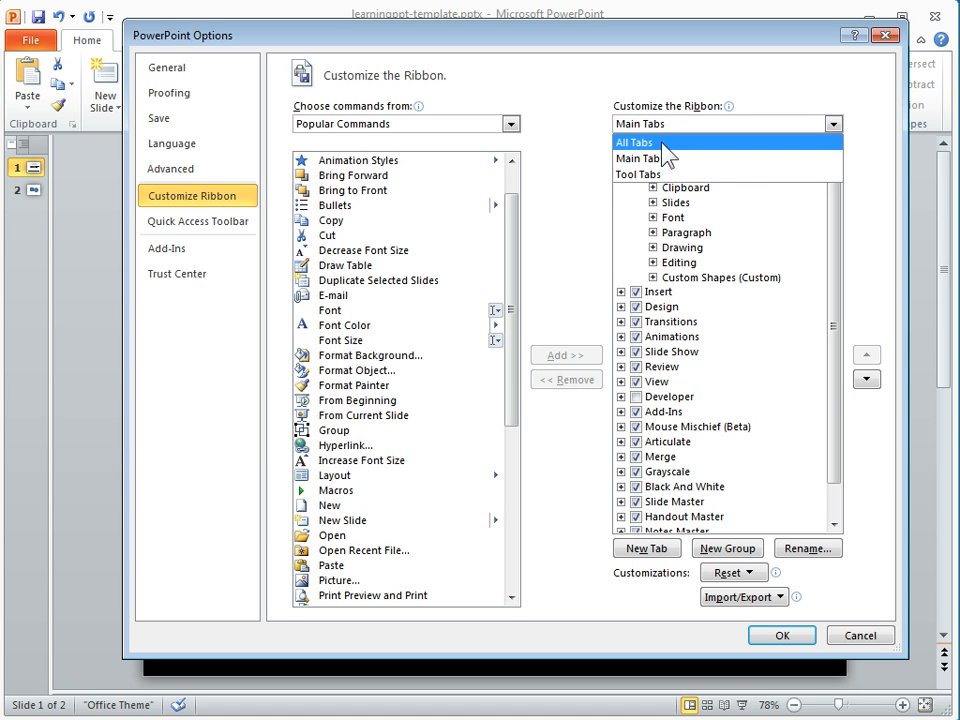
left_click(555, 152)
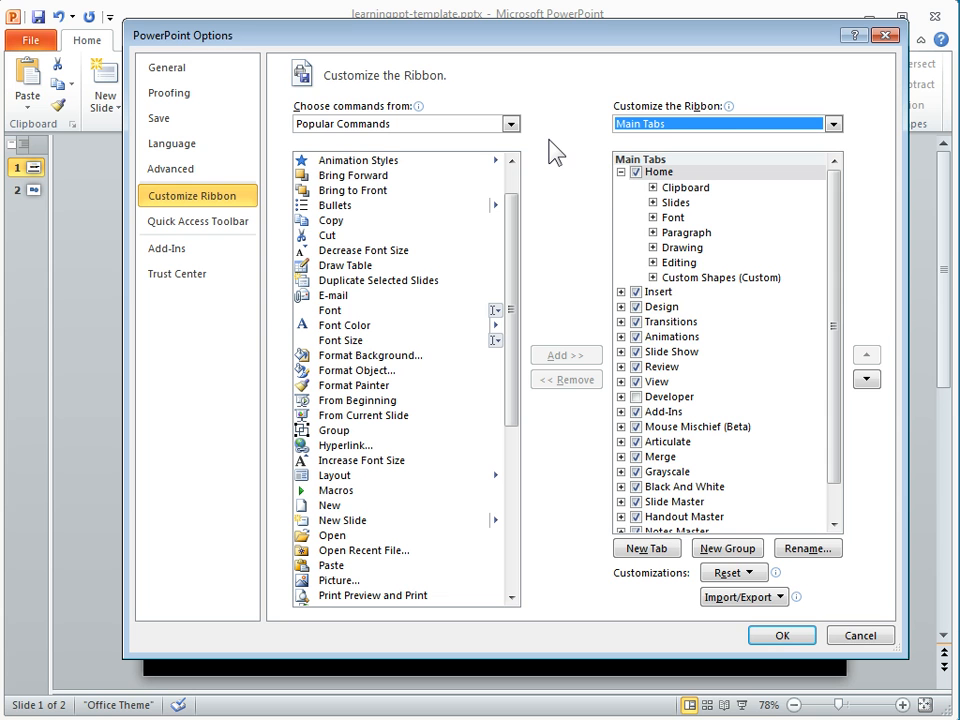
left_click(621, 172)
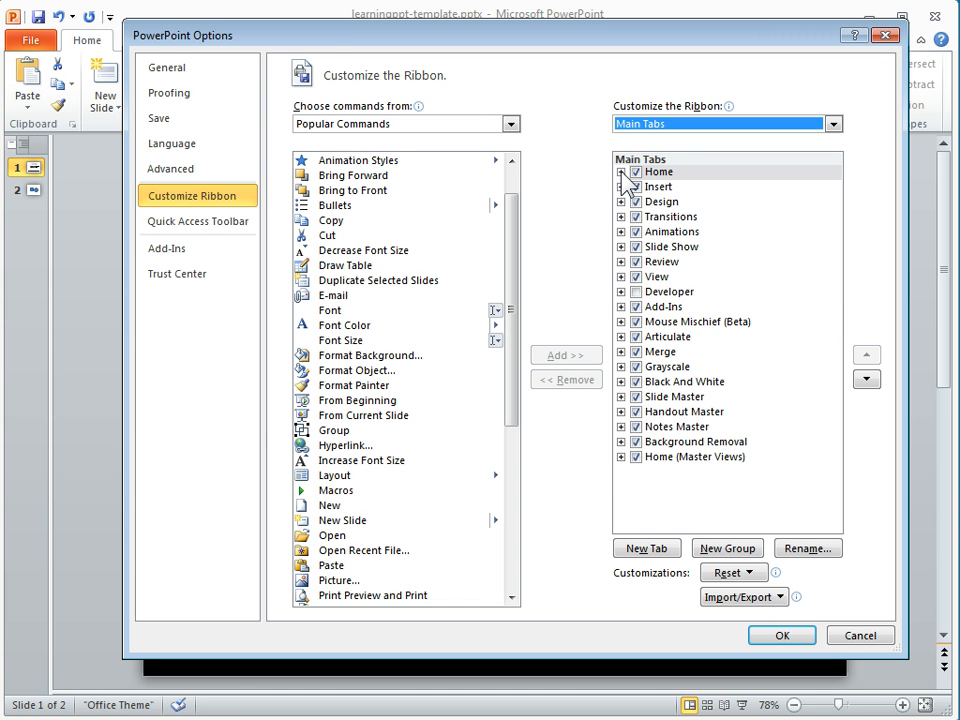
left_click(621, 172)
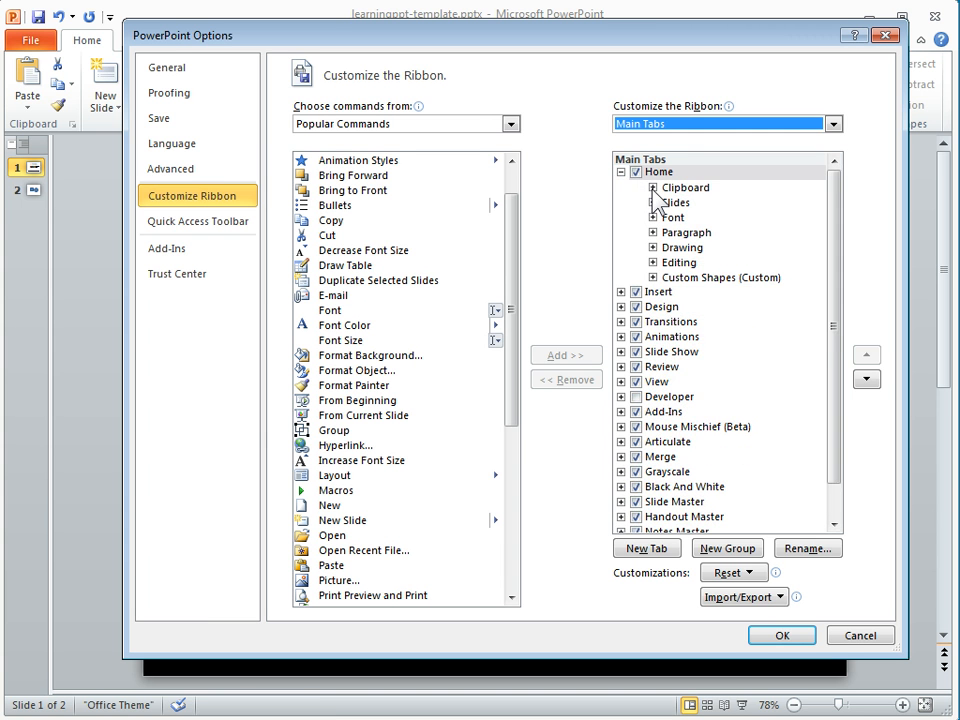
left_click(652, 188)
left_click(652, 188)
left_click(652, 277)
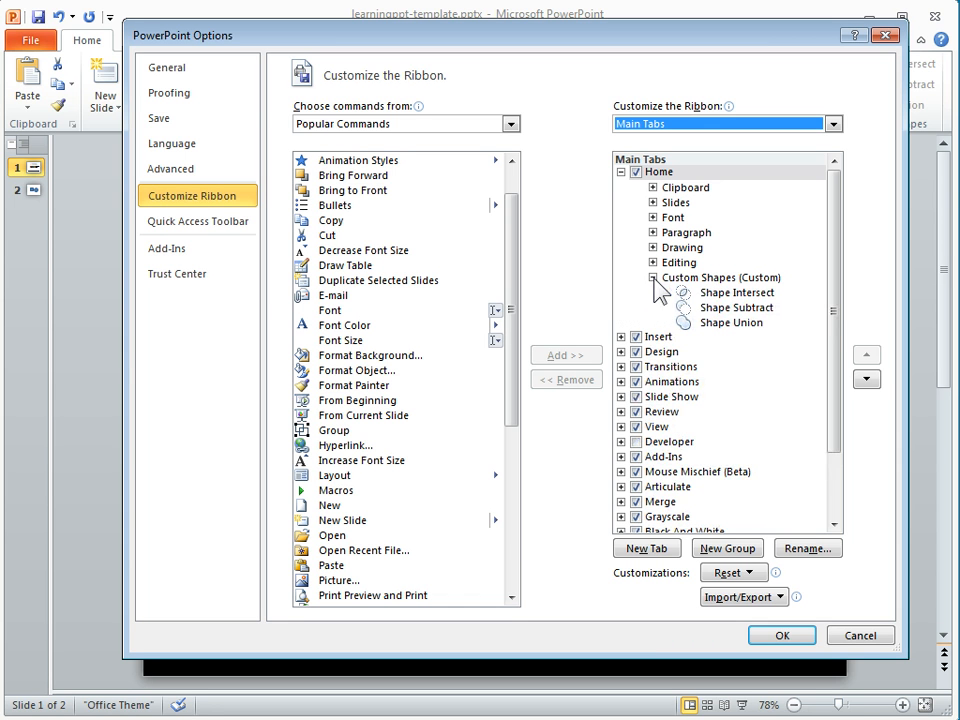
Hide the Home tab from the ribbon and apply the change
left_click(636, 174)
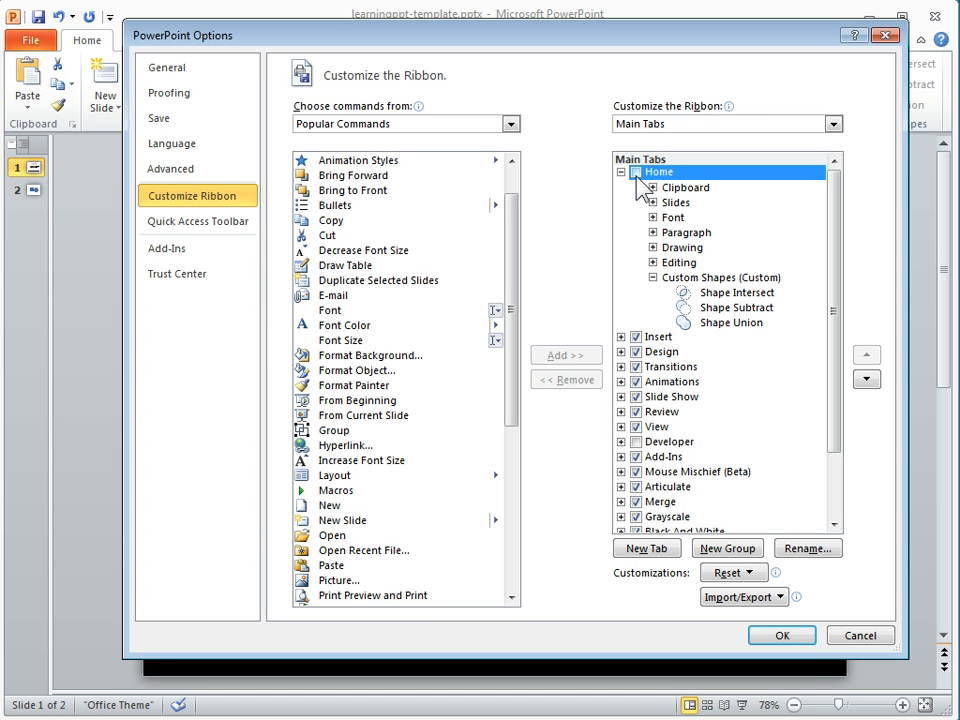
left_click(793, 645)
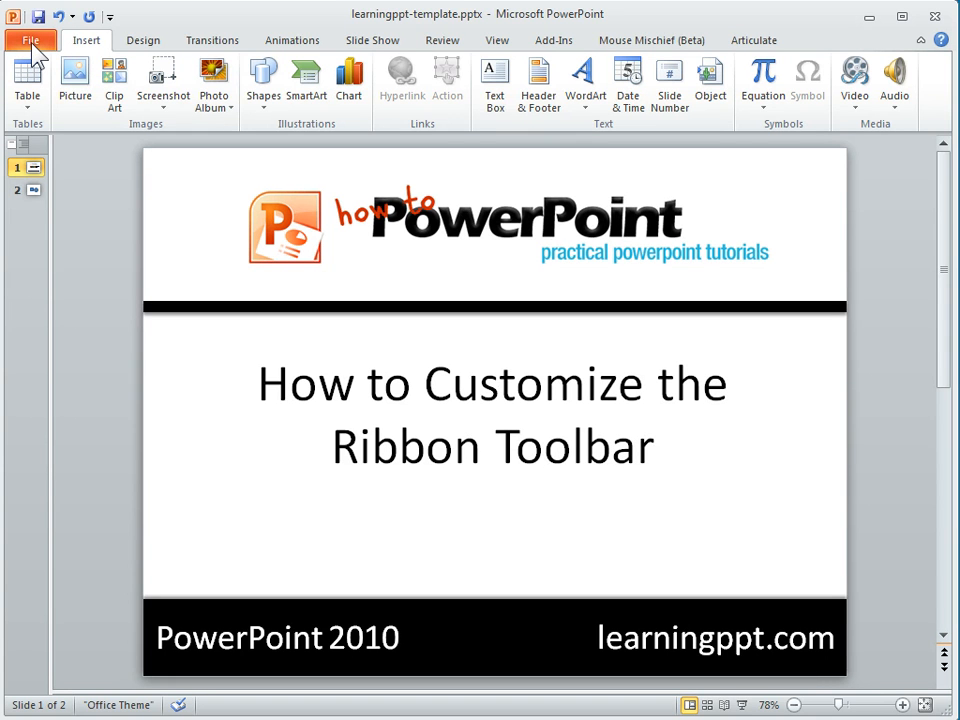
Reopen the ribbon customization settings, make the Home tab visible again and collapse the Insert tab's groups
right_click(97, 50)
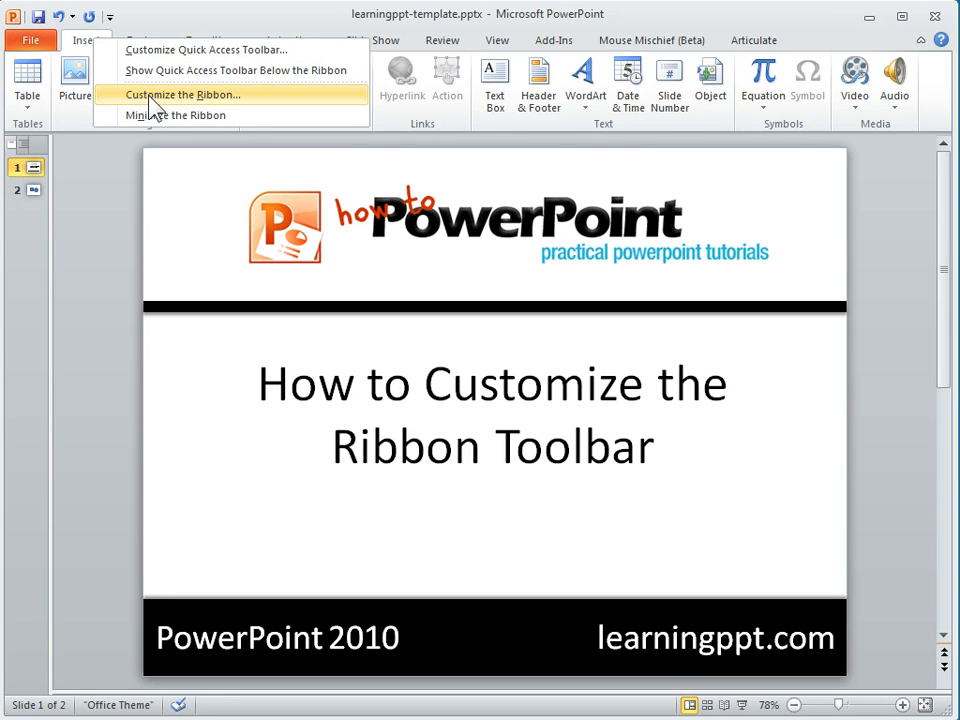
left_click(183, 95)
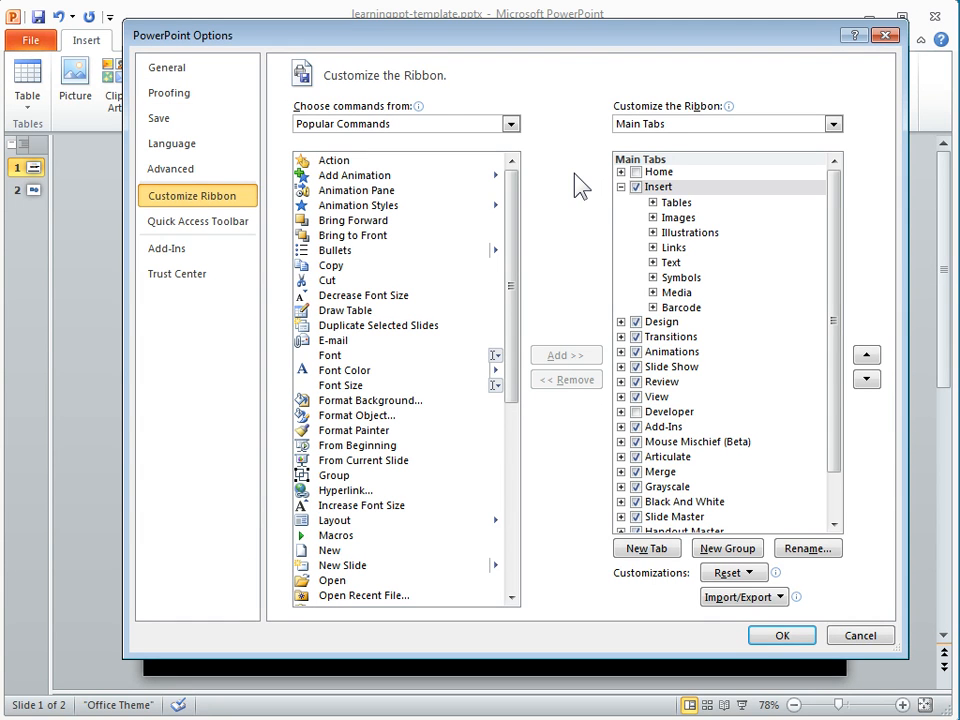
left_click(636, 174)
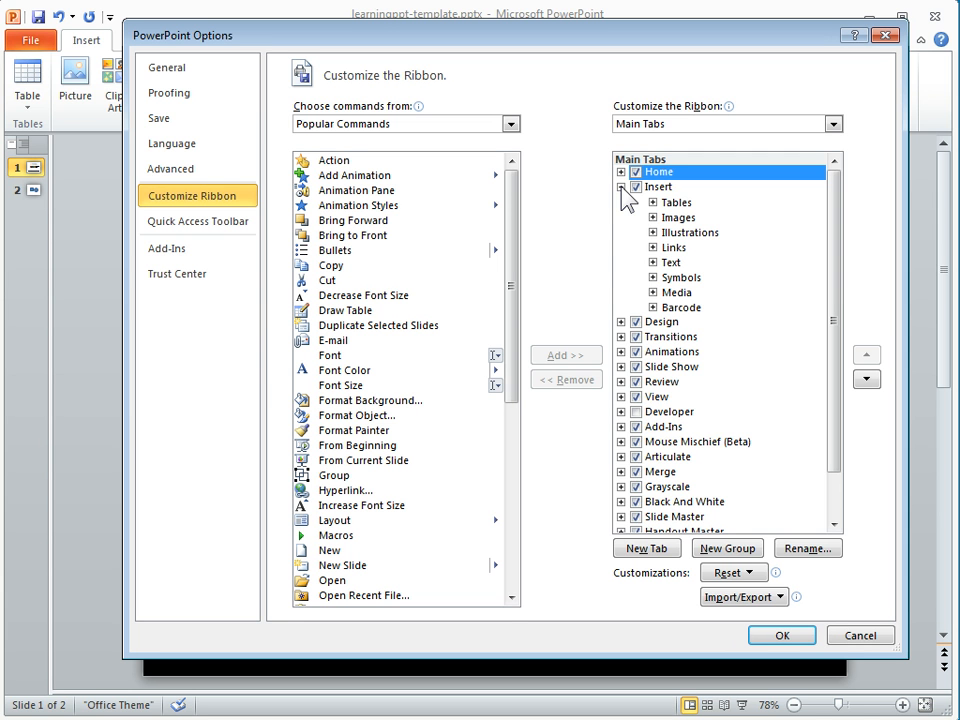
left_click(620, 187)
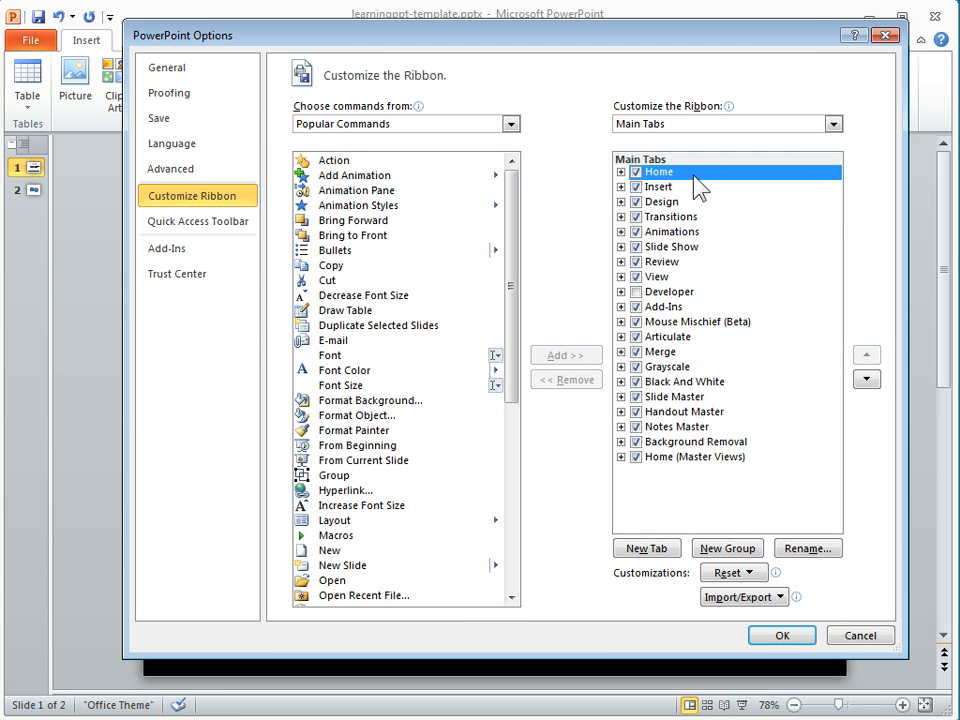
Add a custom ribbon tab named eLearning directly after Home, apply the change and display the tab
left_click(646, 549)
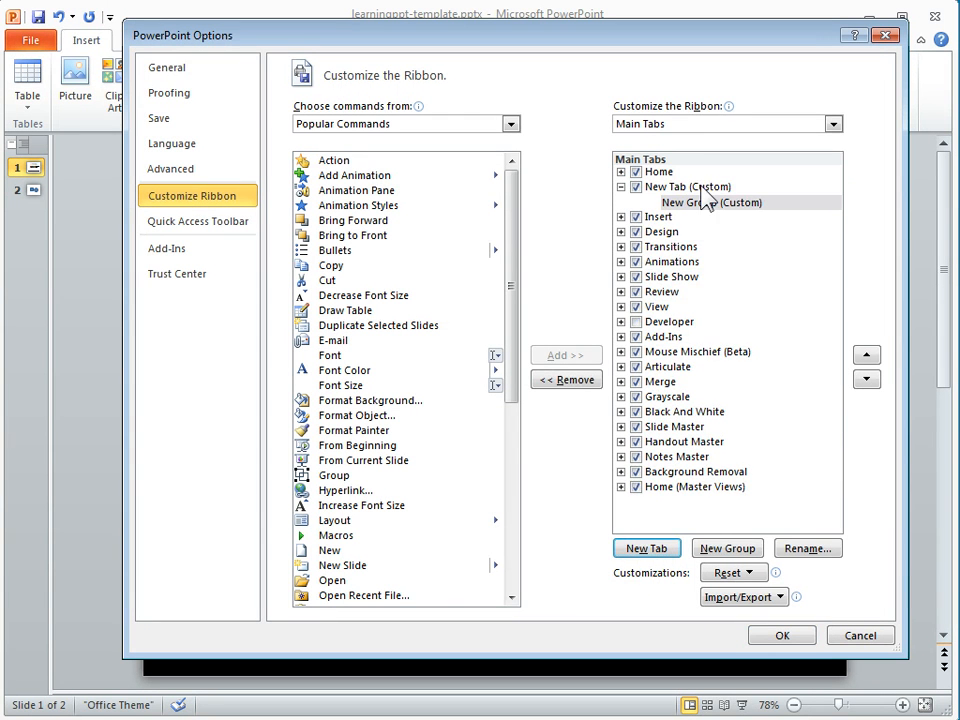
left_click(668, 188)
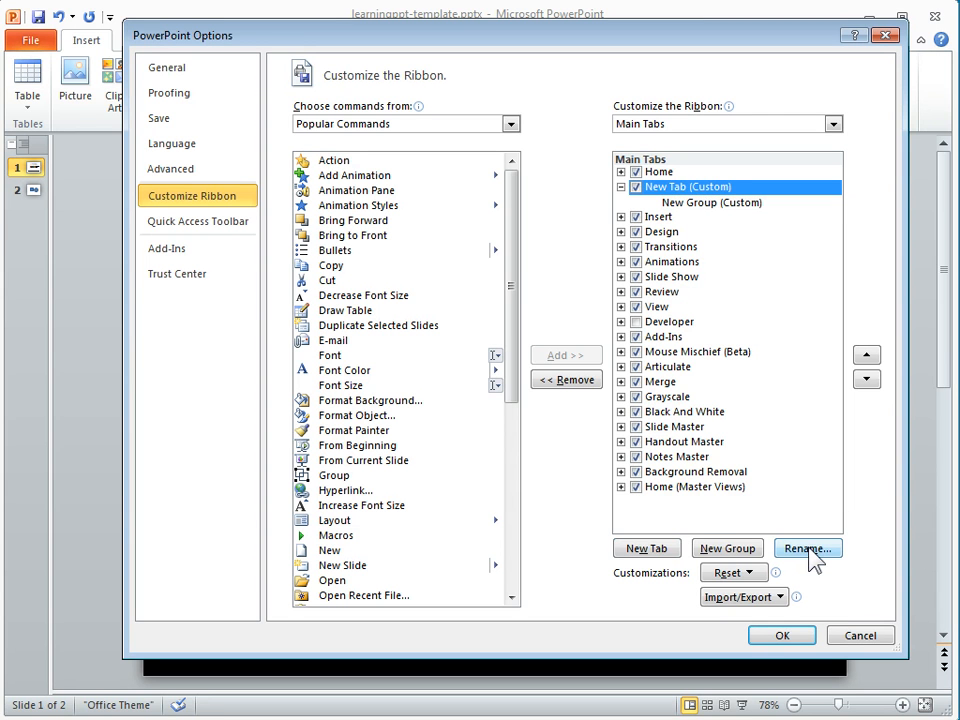
right_click(661, 187)
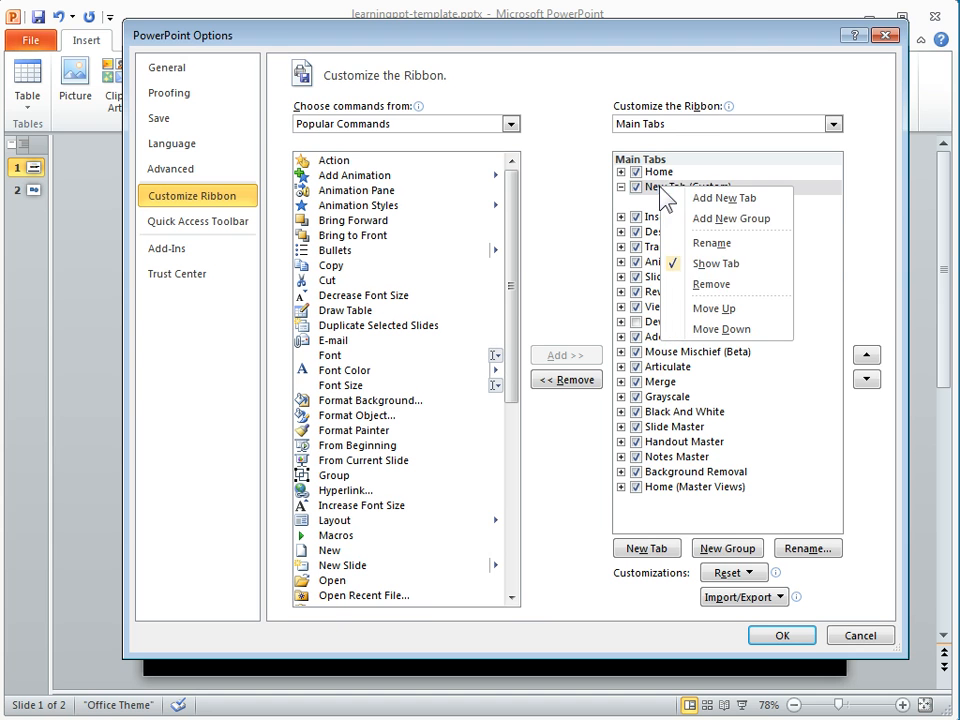
left_click(690, 242)
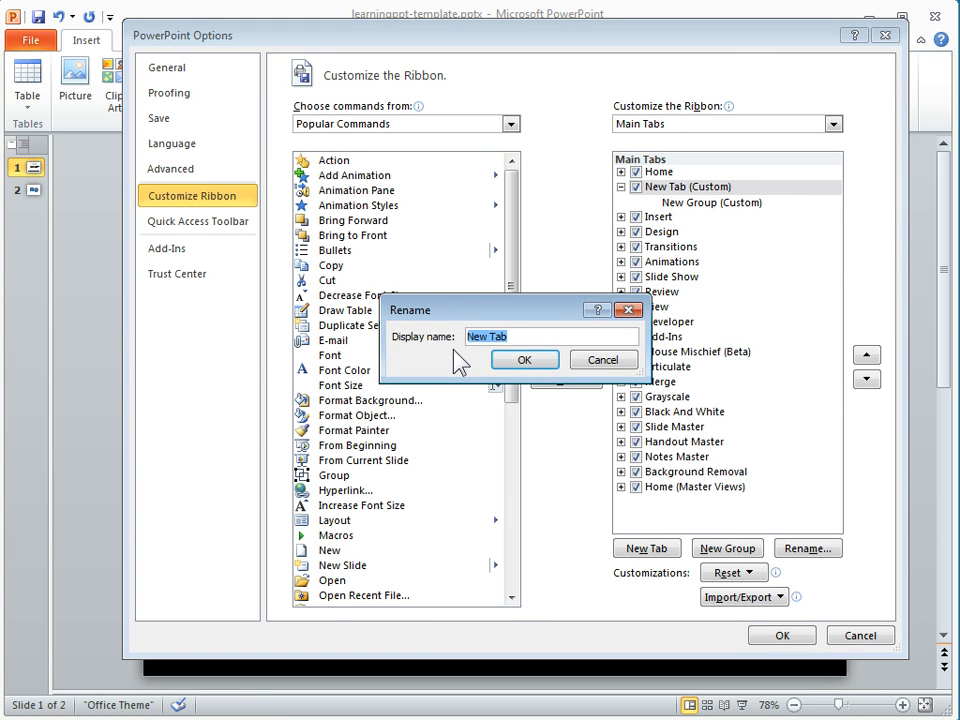
type("eLearning")
left_click(527, 362)
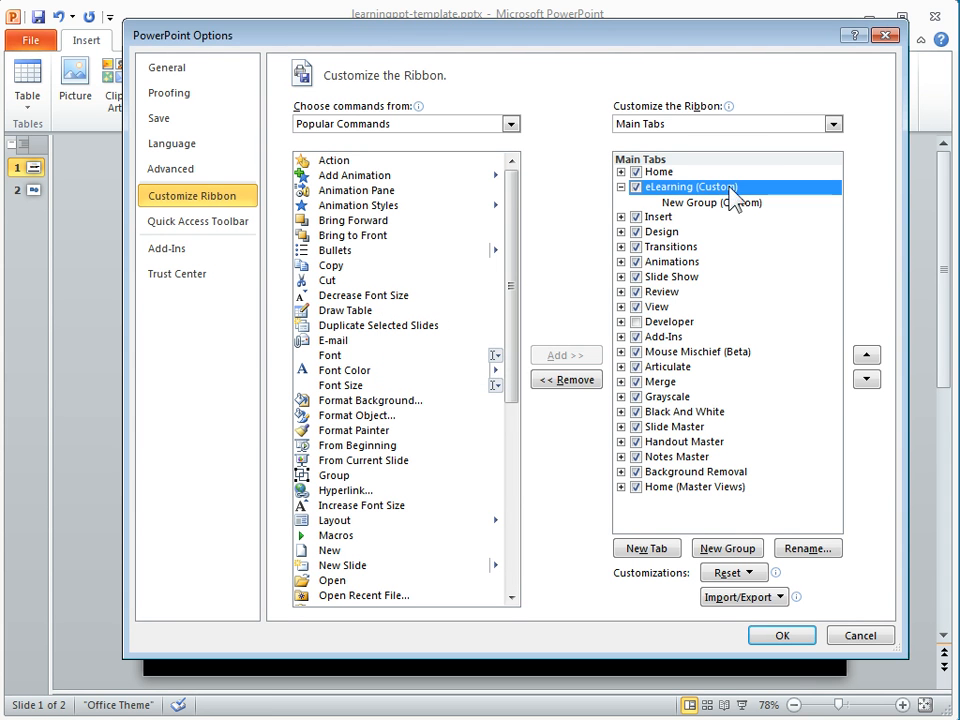
left_click(786, 640)
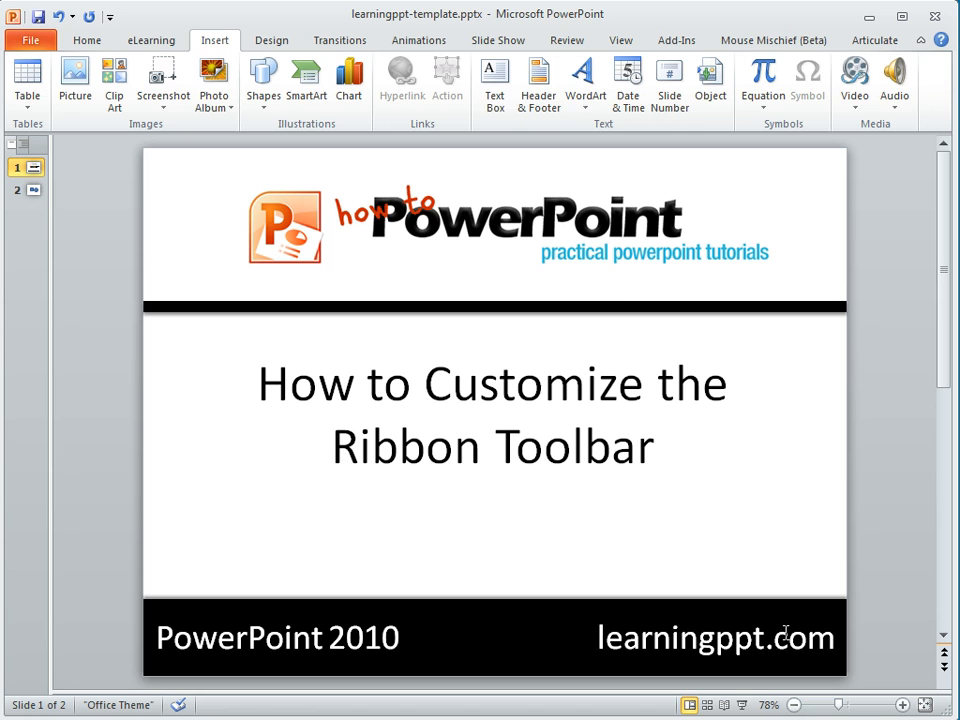
left_click(143, 42)
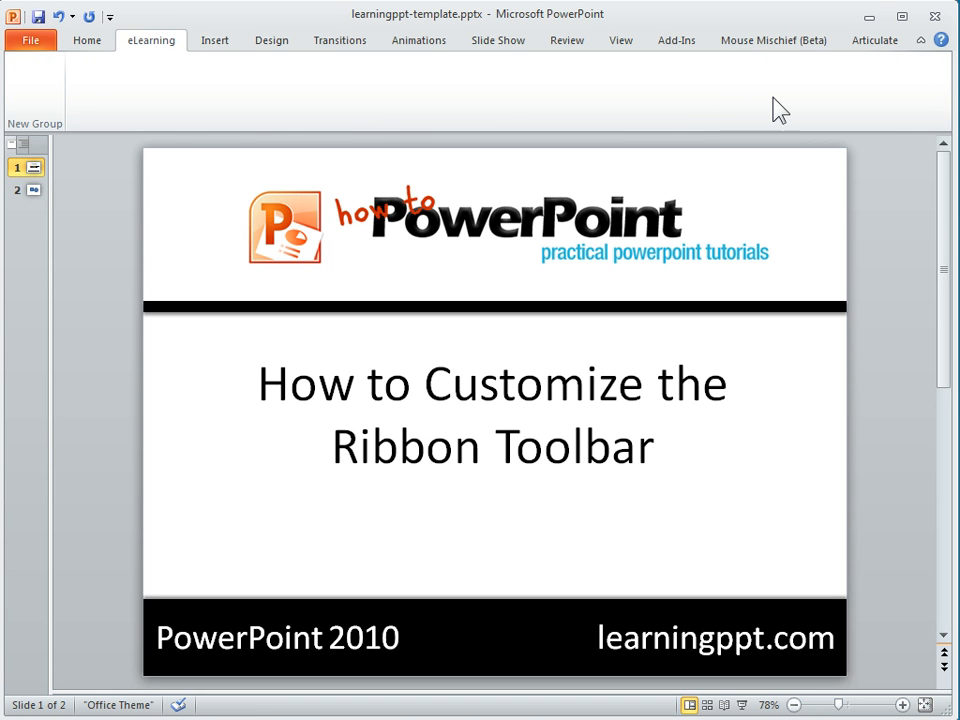
Reopen the ribbon customization settings and rename the new group under the eLearning tab as Animations
right_click(172, 55)
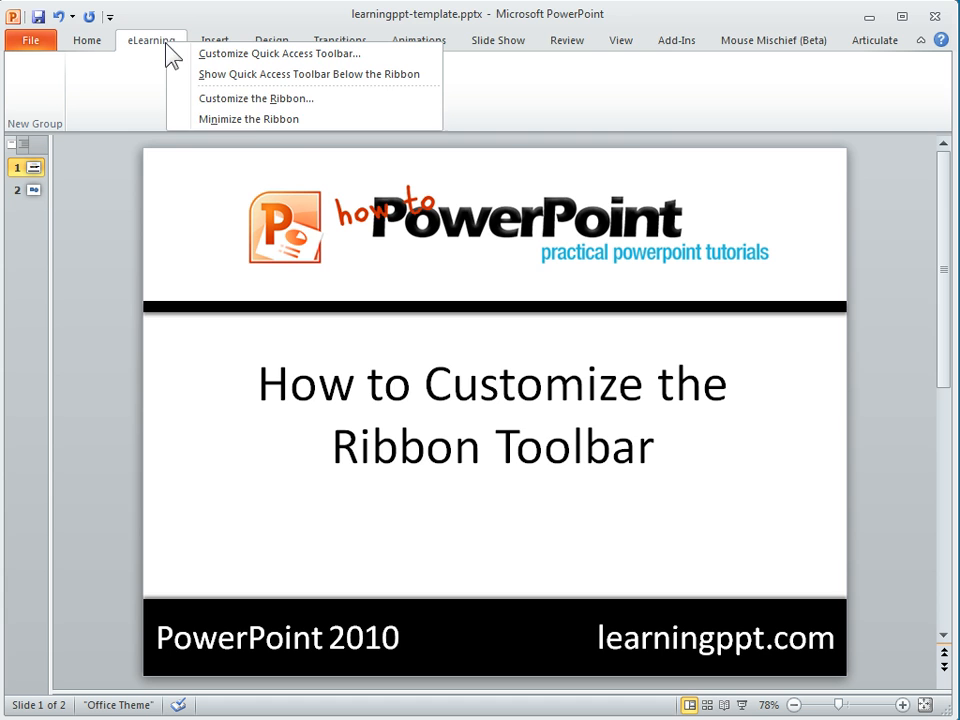
left_click(250, 97)
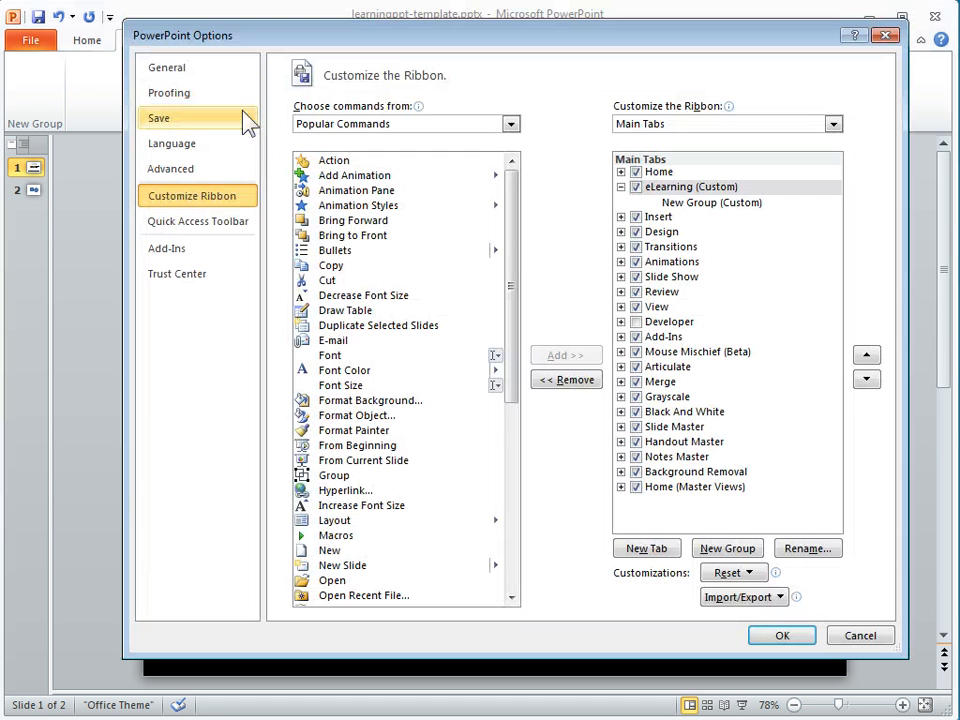
left_click(694, 205)
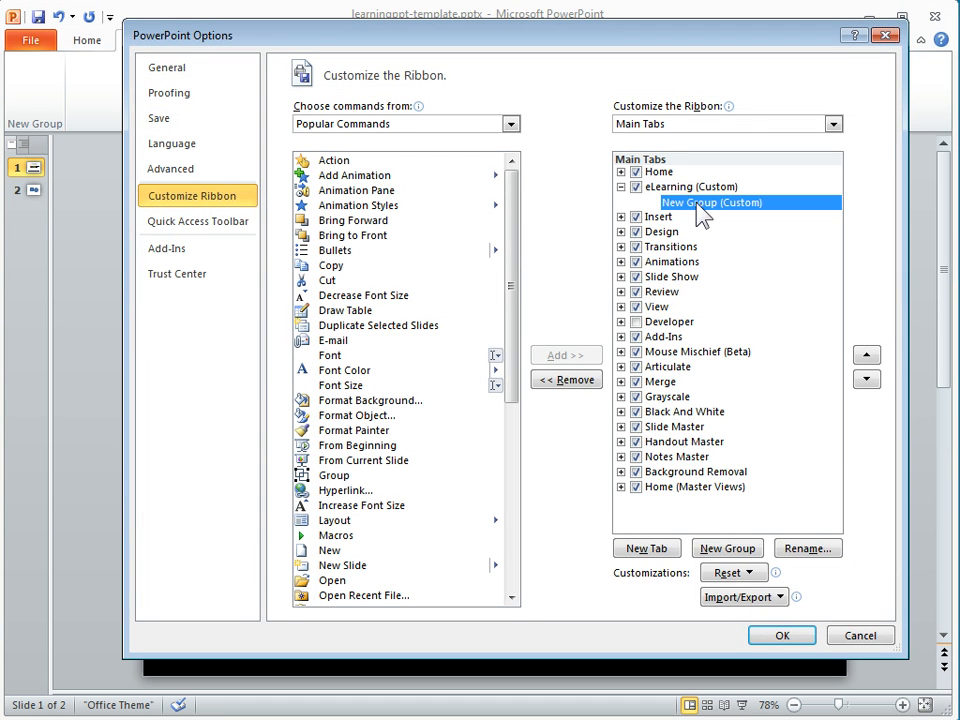
right_click(710, 212)
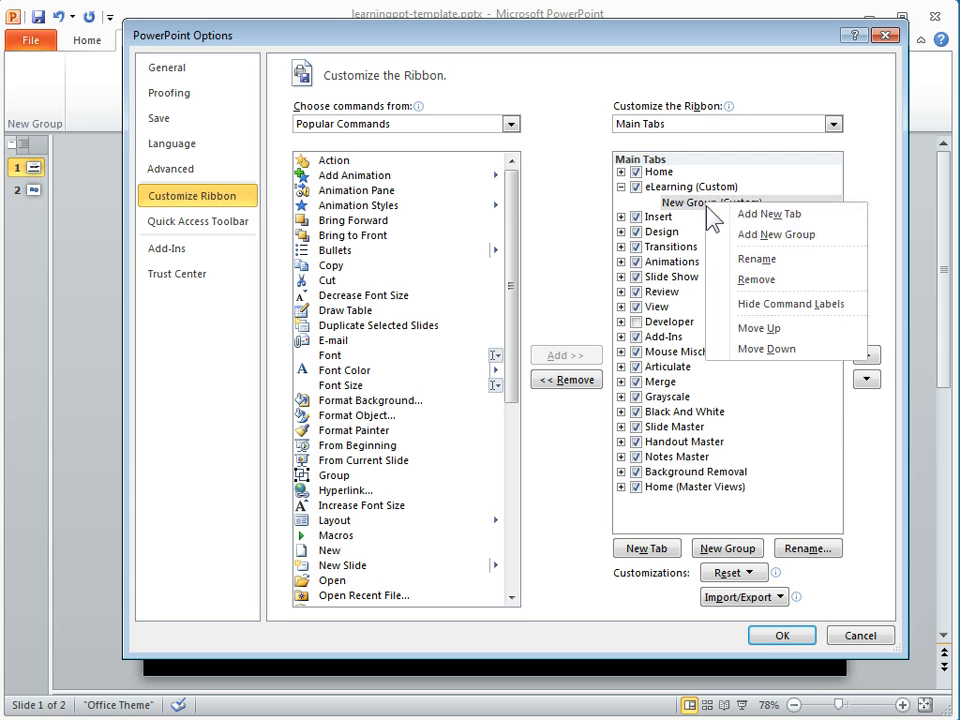
left_click(762, 259)
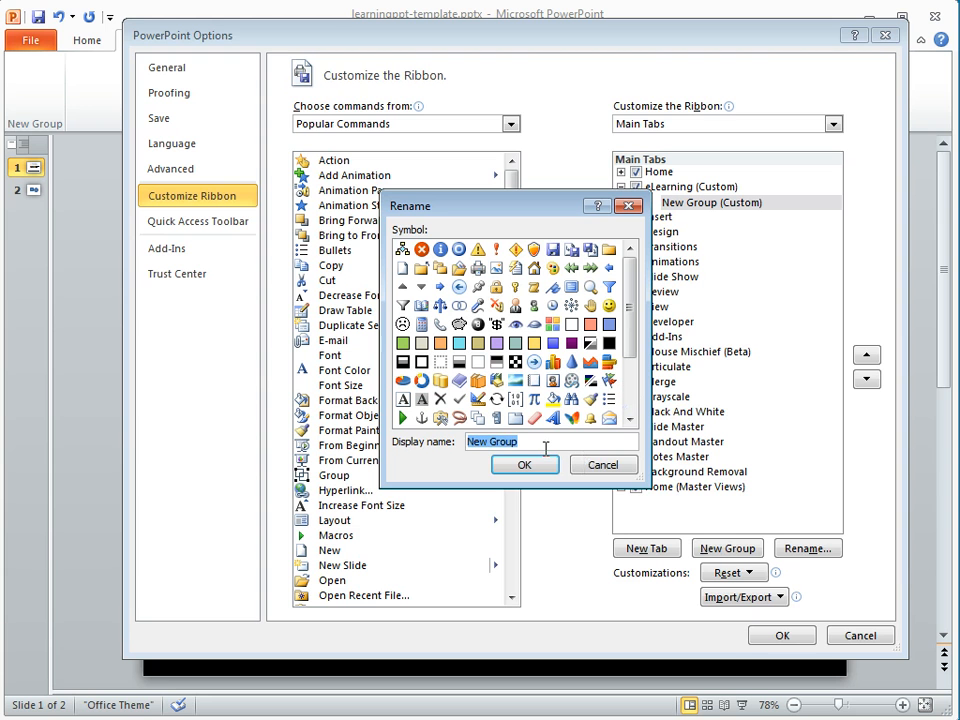
type("Animations")
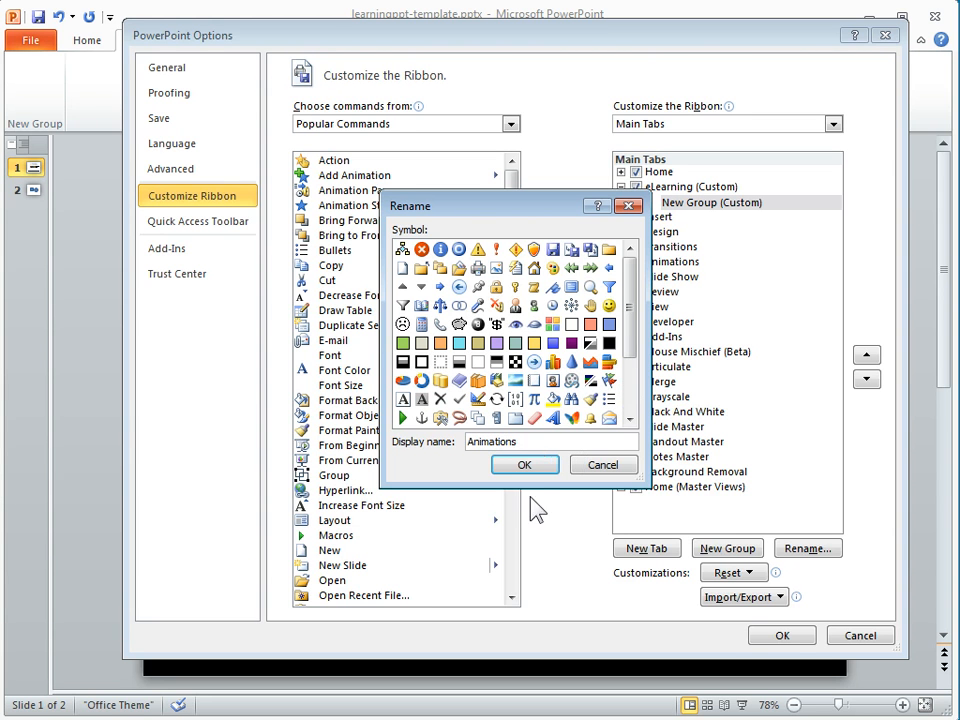
left_click(525, 465)
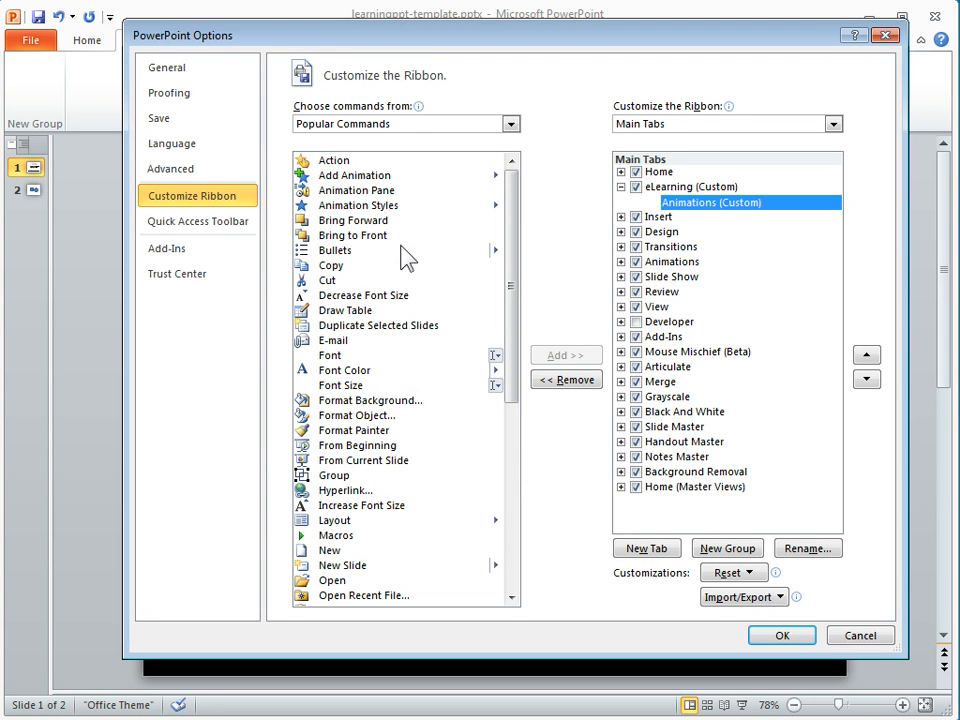
Add the Add Animation and Animation Pane commands to the custom Animations group
left_click(340, 178)
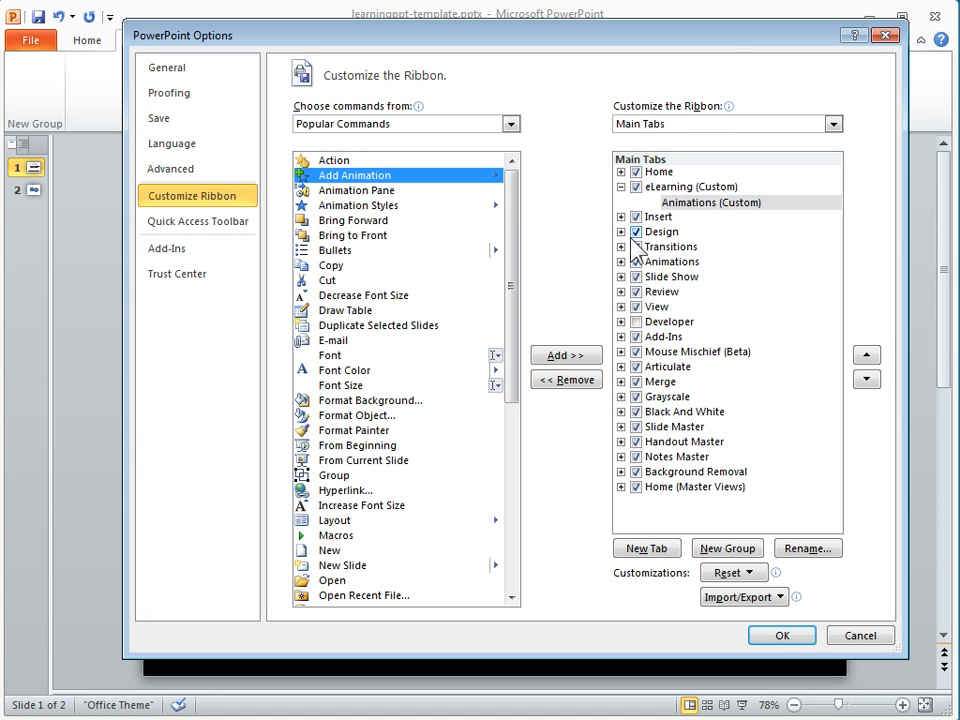
left_click(563, 358)
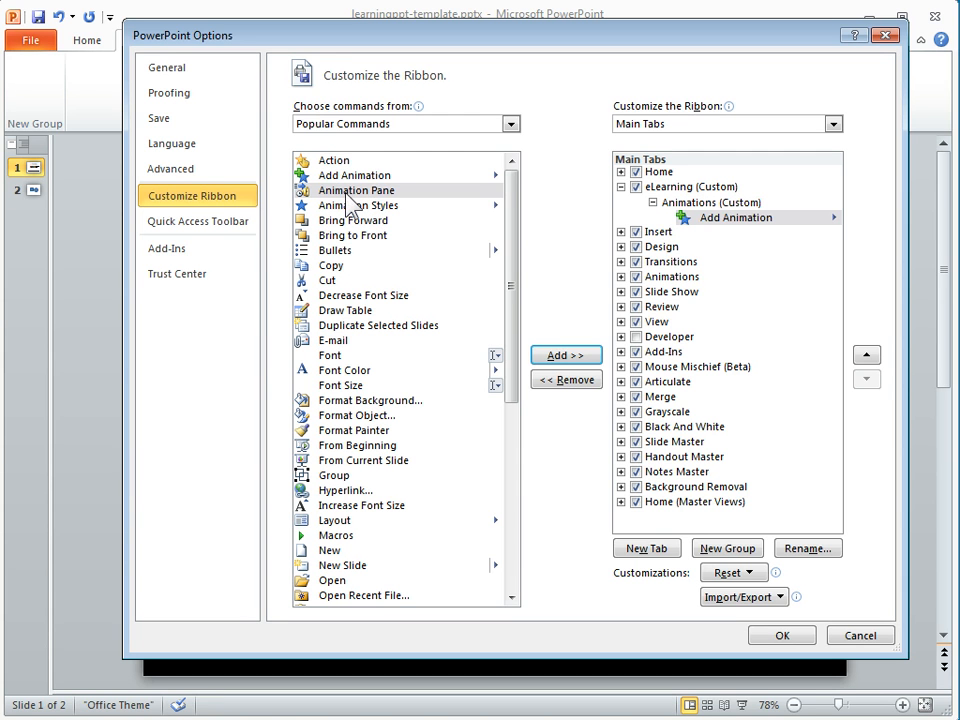
left_click_drag(341, 191, 712, 232)
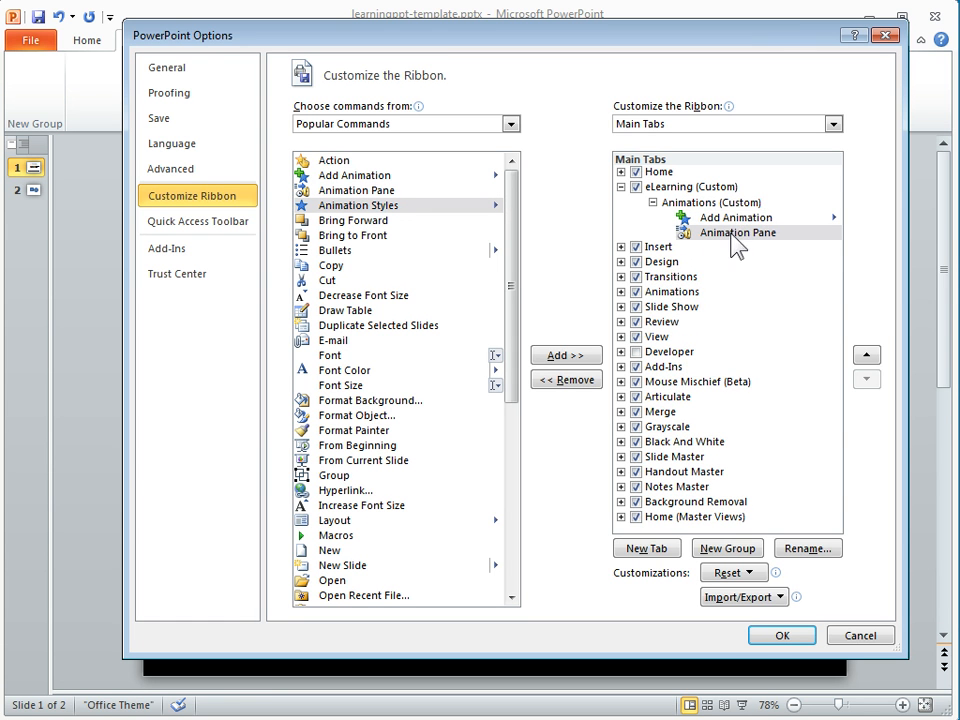
left_click(653, 203)
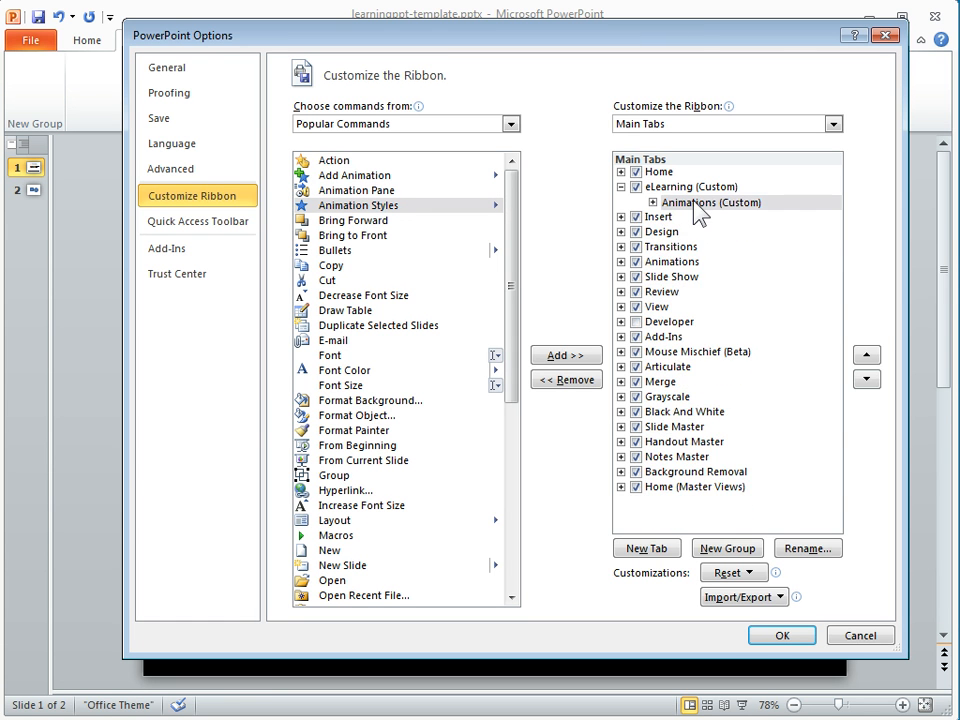
Create a second group named Drawing in the eLearning tab
left_click(731, 550)
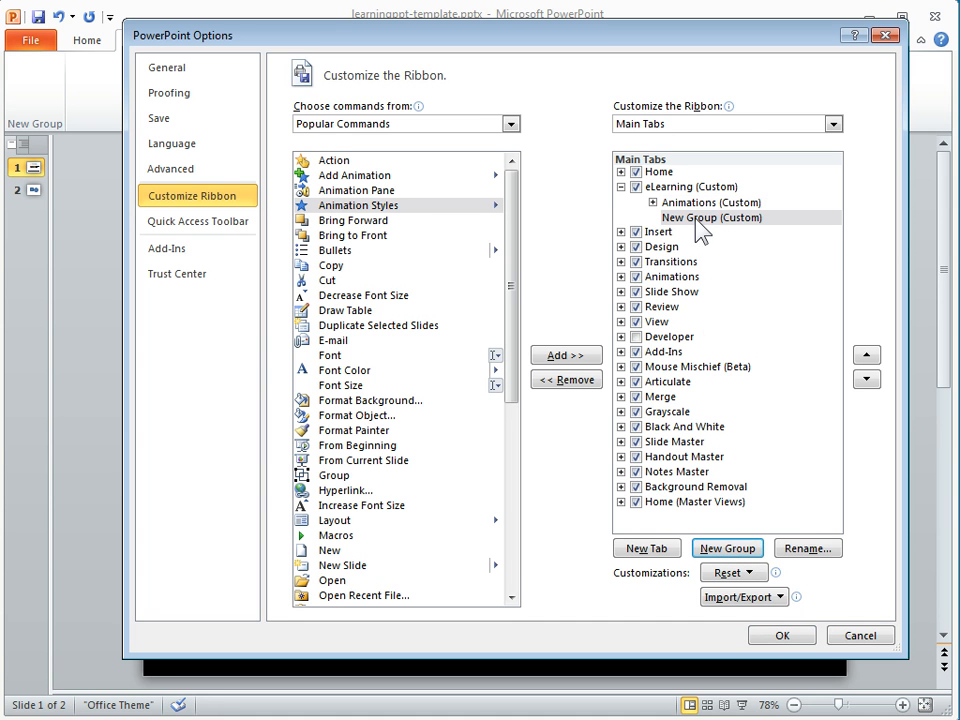
left_click(811, 563)
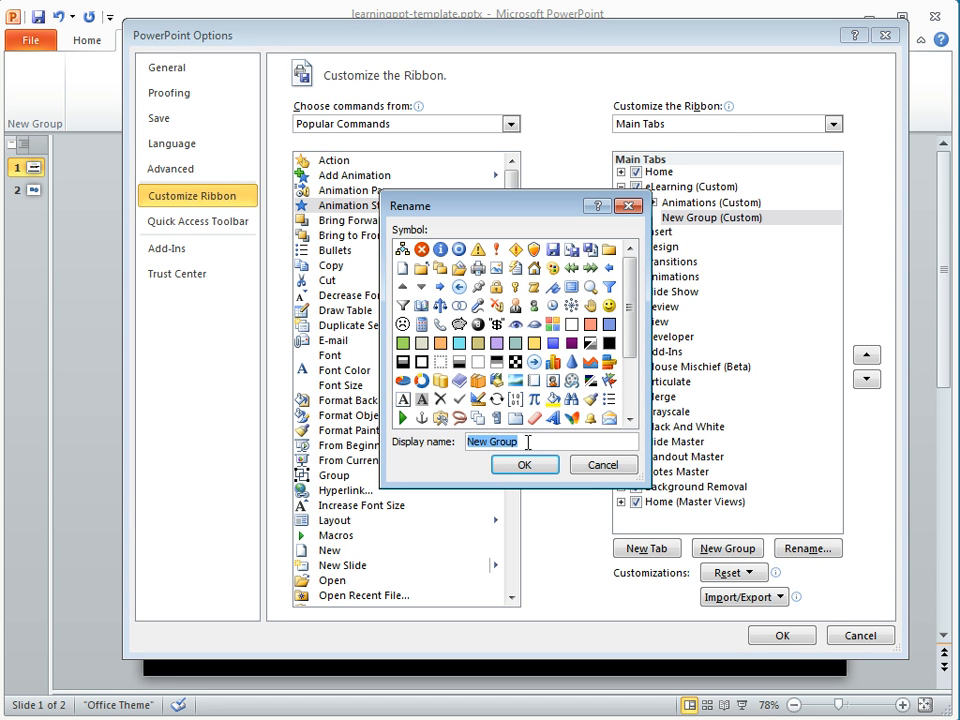
type("Drawing")
left_click(540, 466)
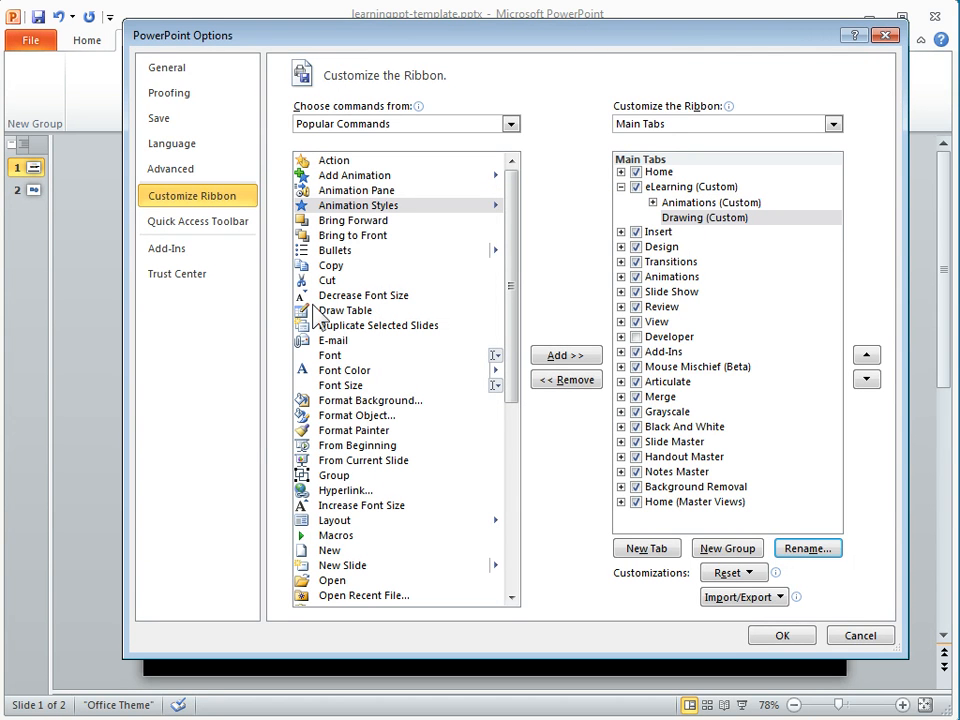
Add the Draw Table command to the custom Drawing group, apply the ribbon changes and return to the Home tab
mouse_move(350, 312)
left_mouse_down()
mouse_move(671, 246)
mouse_move(706, 229)
left_mouse_up()
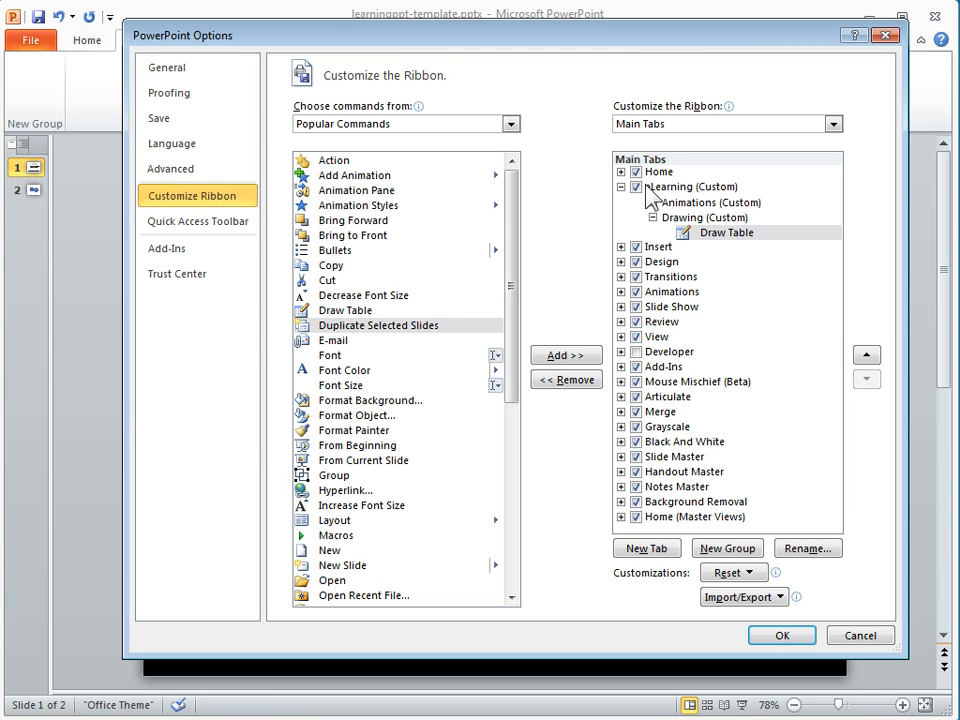
left_click(784, 636)
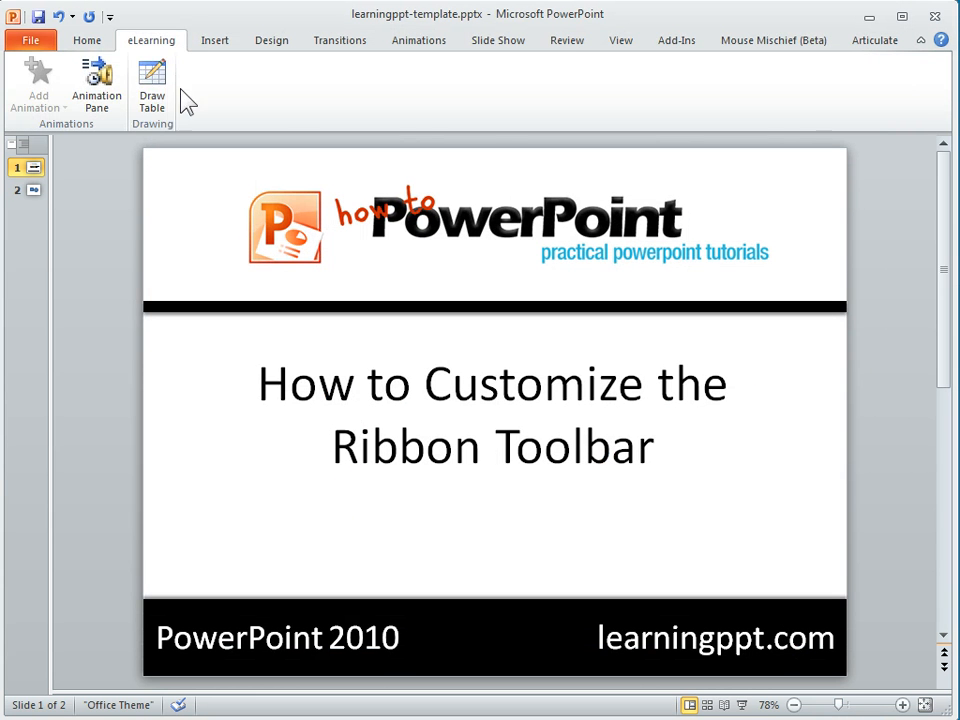
left_click(90, 42)
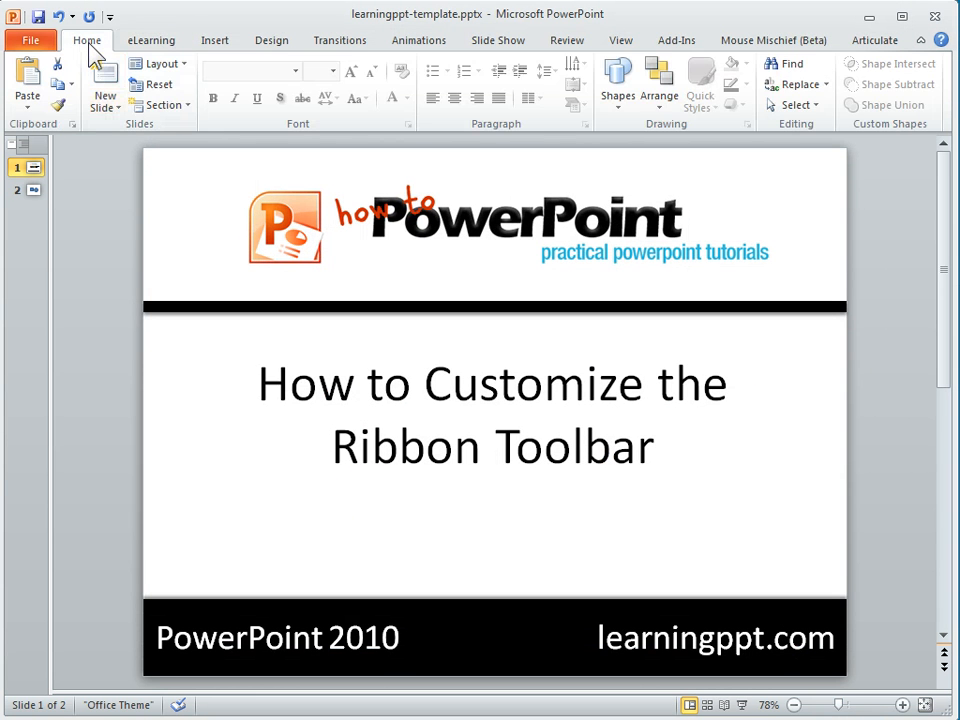
Show the eLearning tab, then reopen the ribbon customization settings and move the collapsed eLearning tab between Design and Transitions
left_click(160, 44)
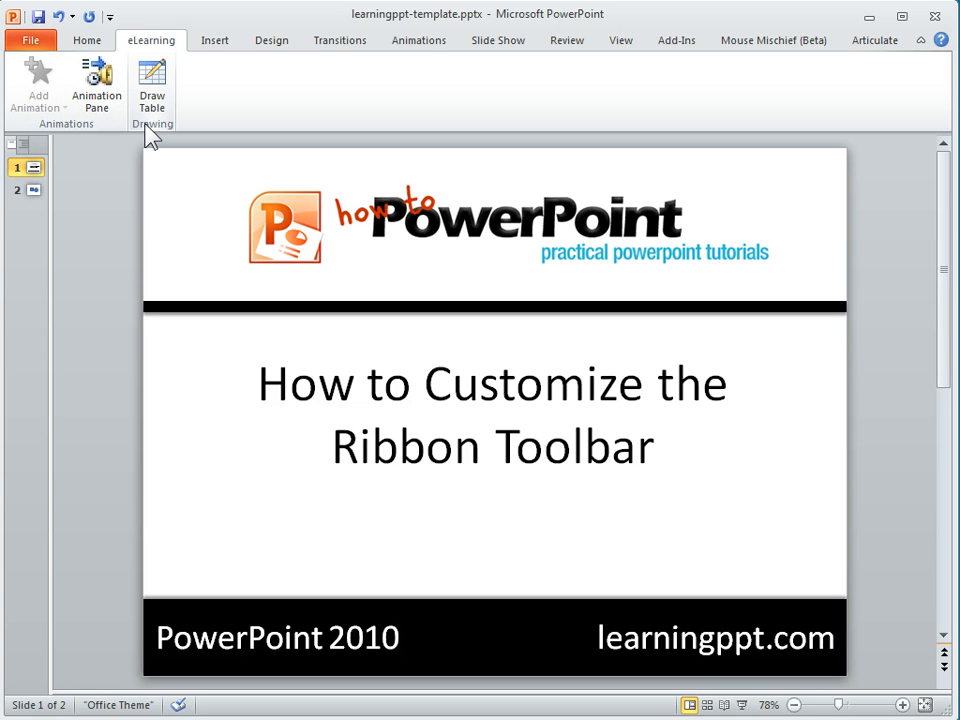
right_click(155, 34)
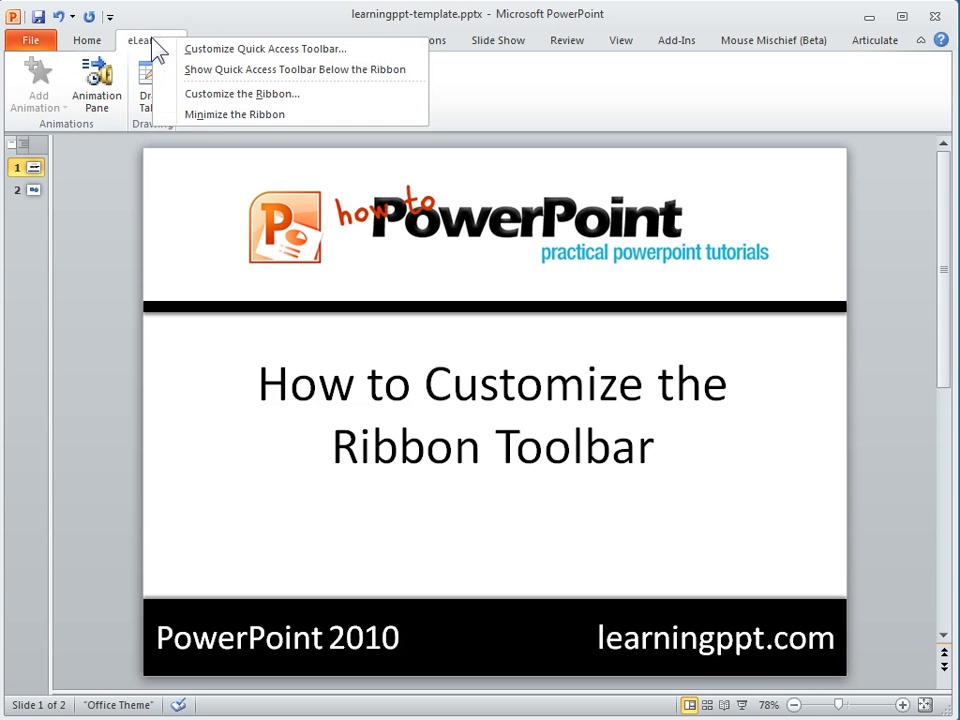
left_click(222, 96)
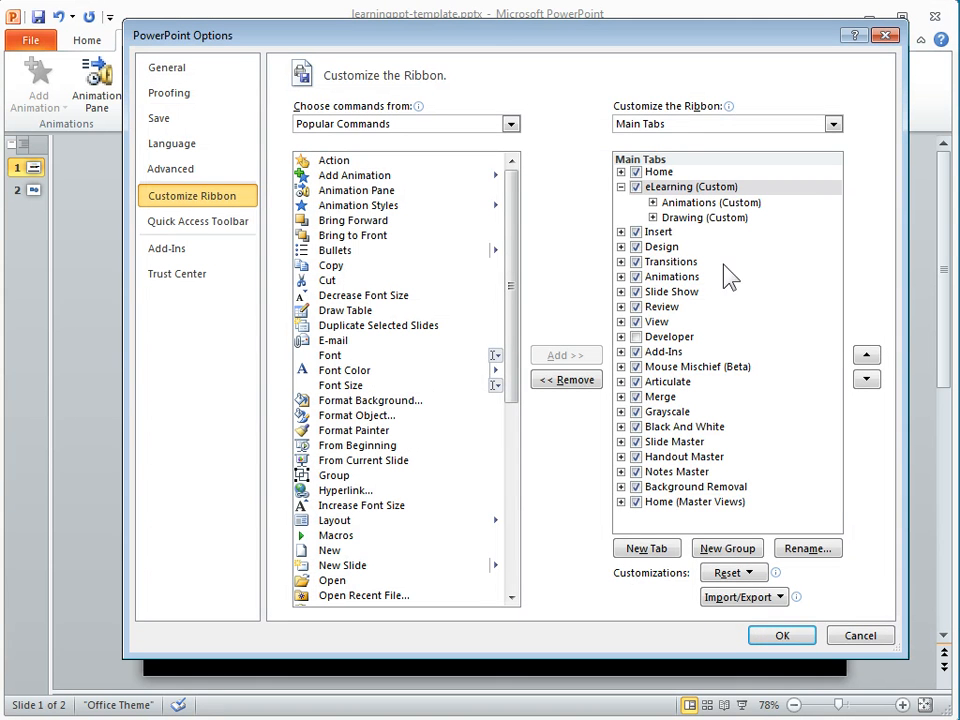
left_click(621, 187)
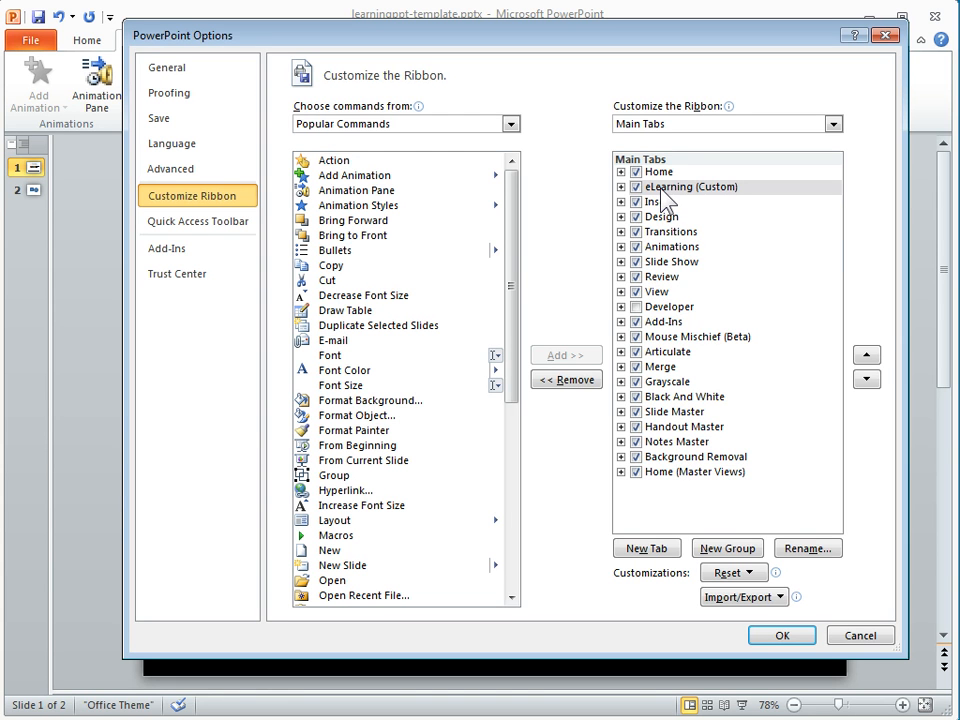
left_click_drag(661, 188, 666, 260)
left_click_drag(667, 262, 666, 229)
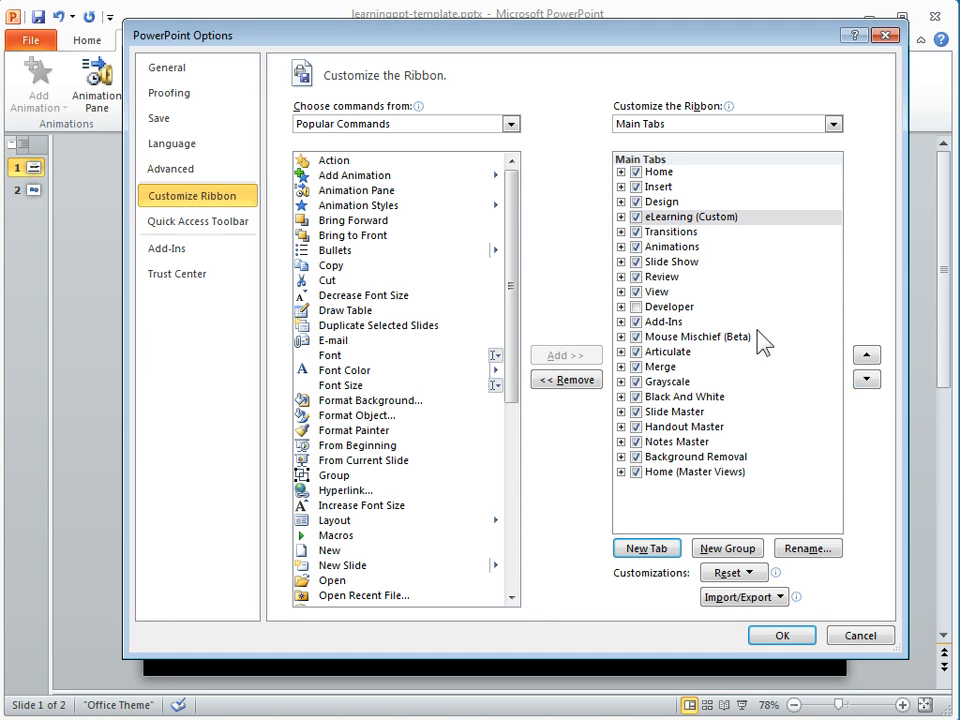
left_click(867, 356)
left_click(866, 380)
Look at the import and export options for the ribbon customizations and leave them without choosing one
left_click(784, 598)
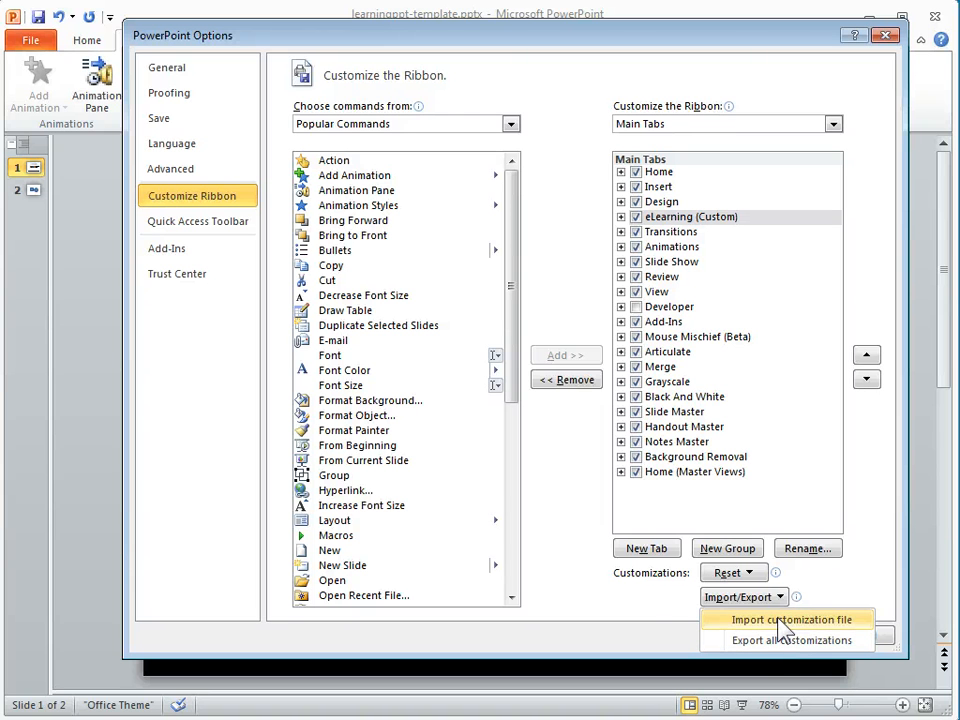
left_click(864, 568)
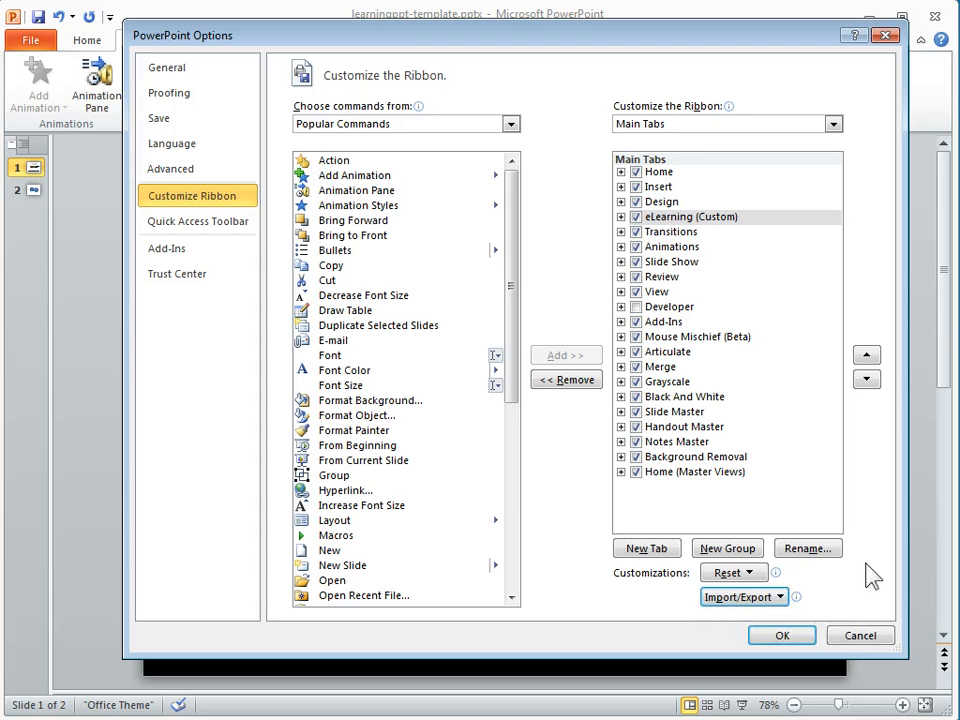